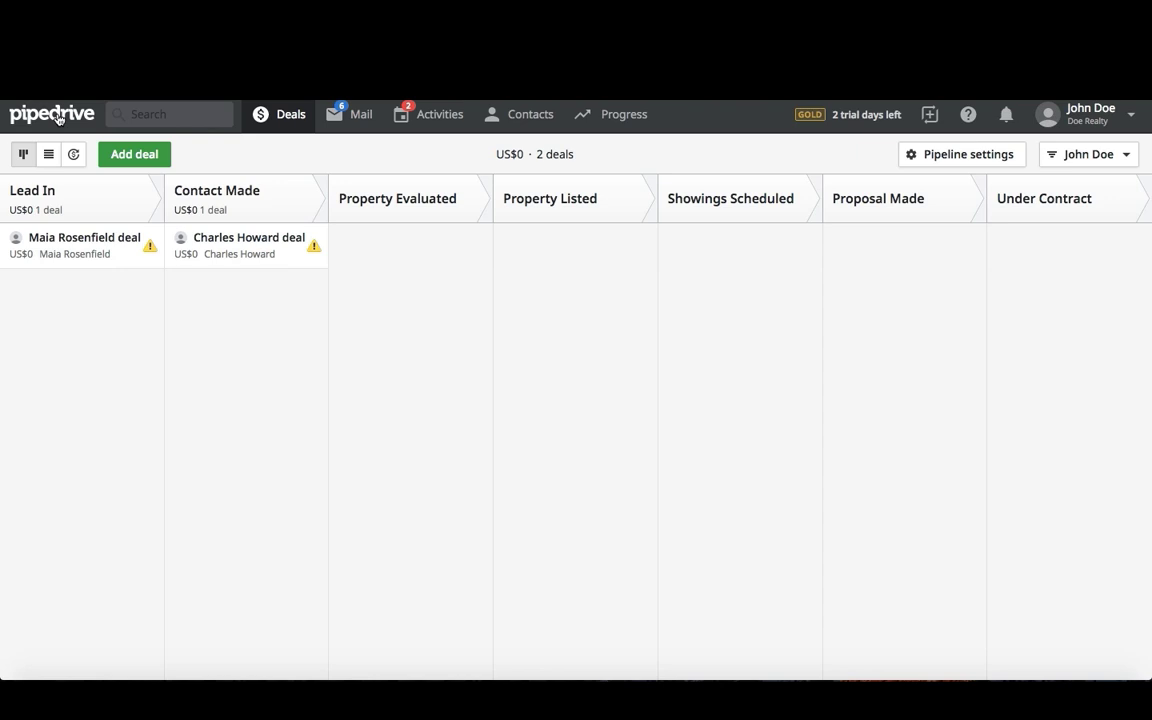
# - Open the pipeline settings, rename the Lead In stage to Prospect, and turn on deal rotting for it
pyautogui.click(966, 156)
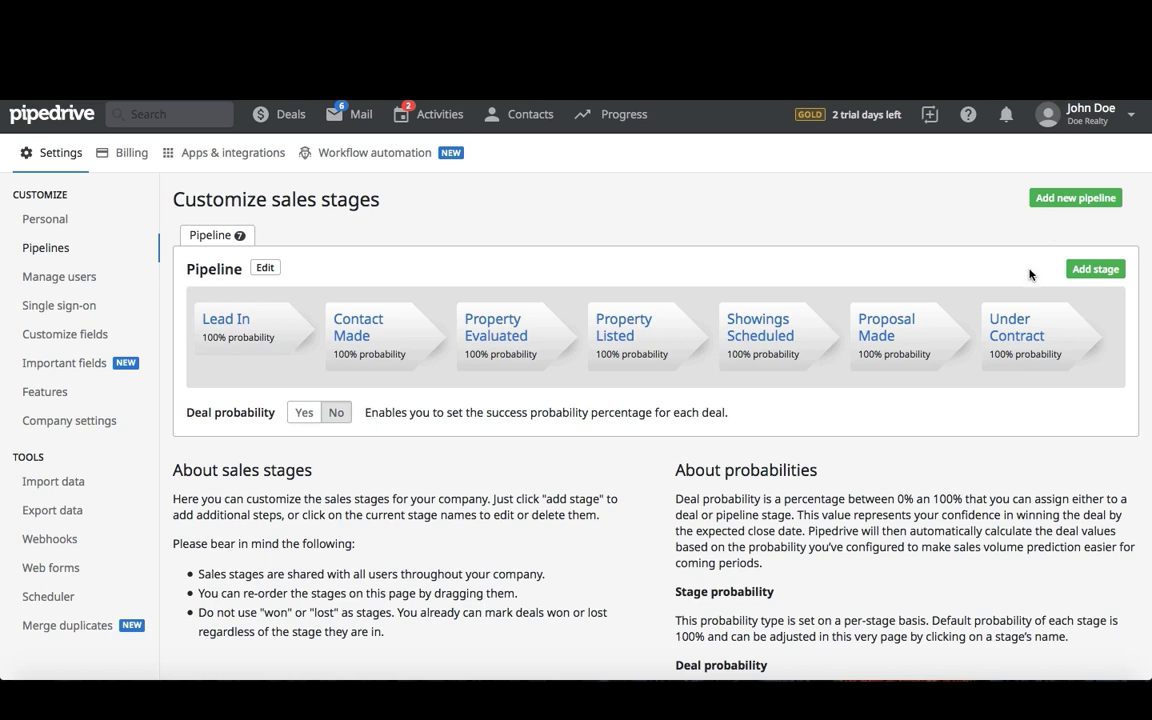
pyautogui.click(240, 327)
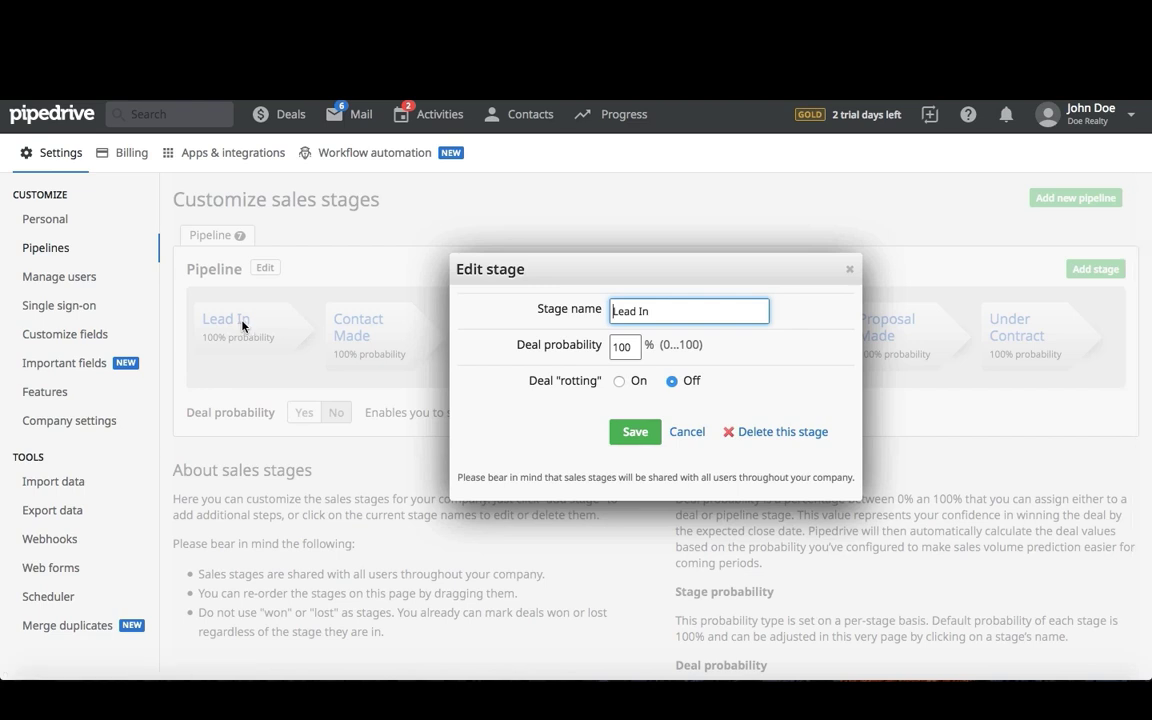
pyautogui.tripleClick(671, 313)
pyautogui.write('Pro')
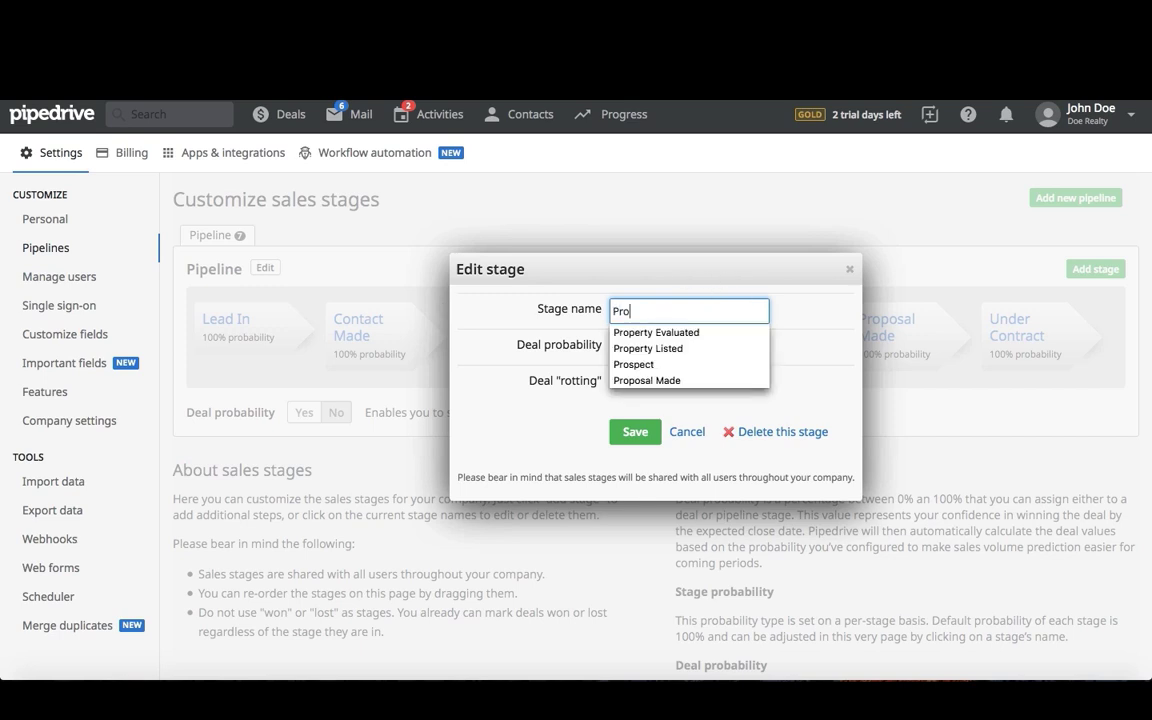
pyautogui.click(666, 366)
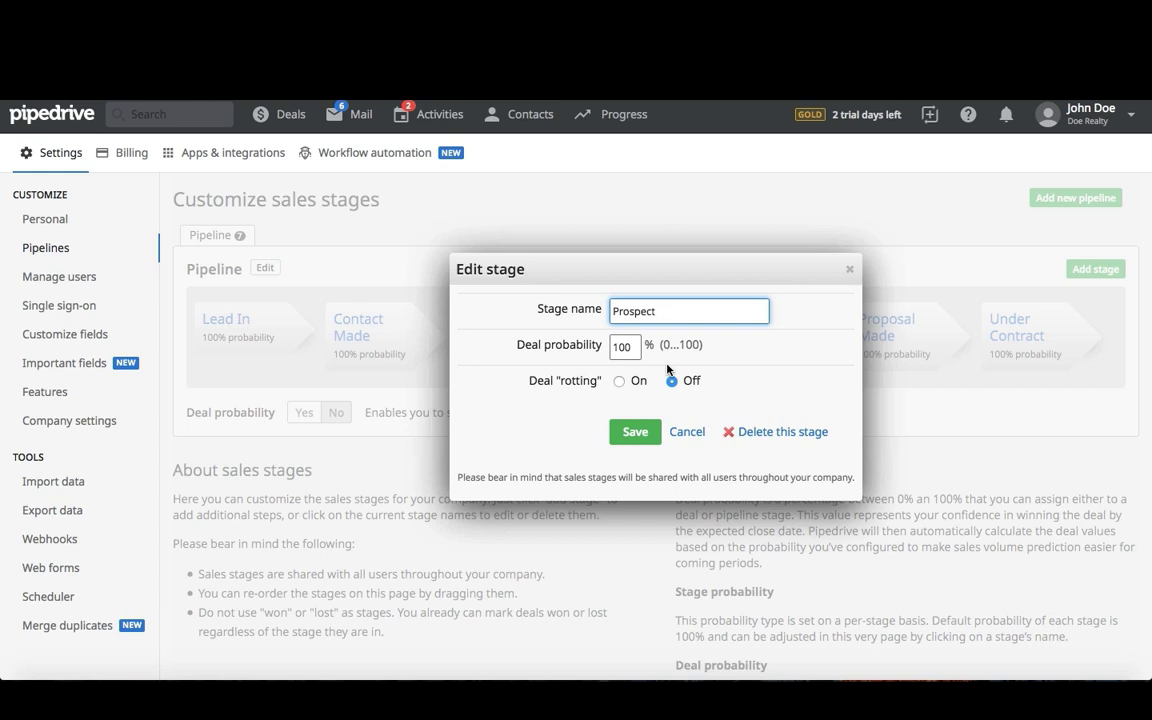
pyautogui.click(619, 381)
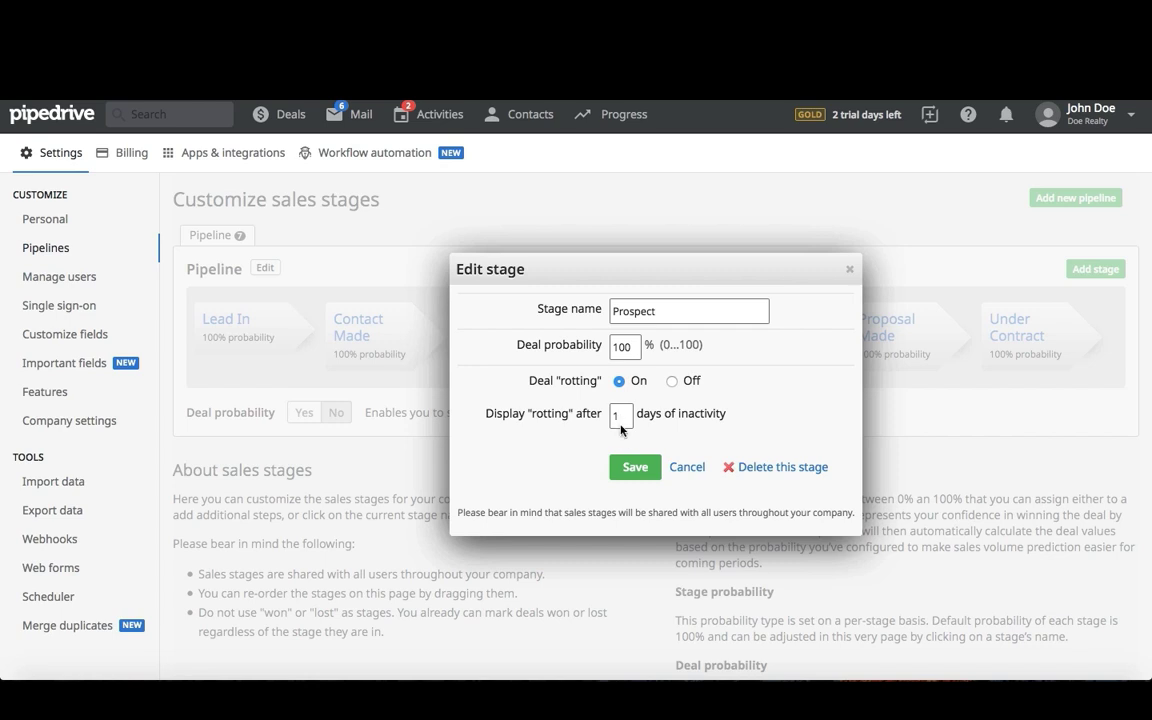
pyautogui.click(628, 469)
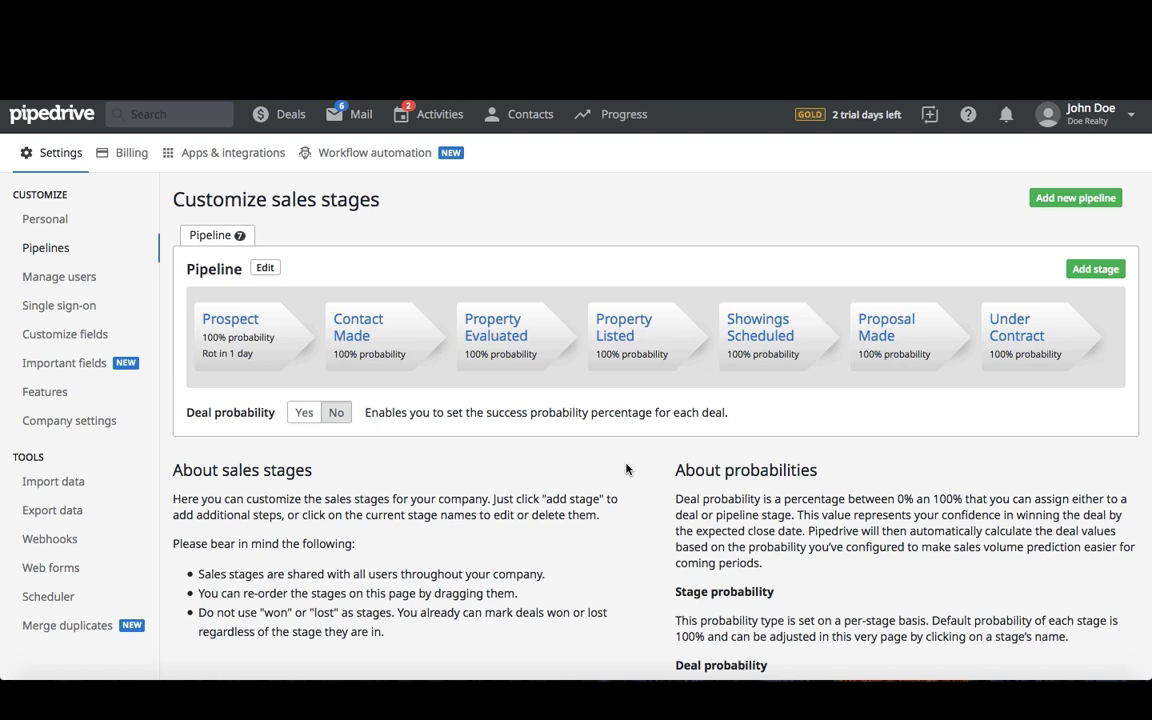
# - Rename the Contact Made stage to Meeting with 80% deal probability and deal rotting turned on
pyautogui.click(351, 345)
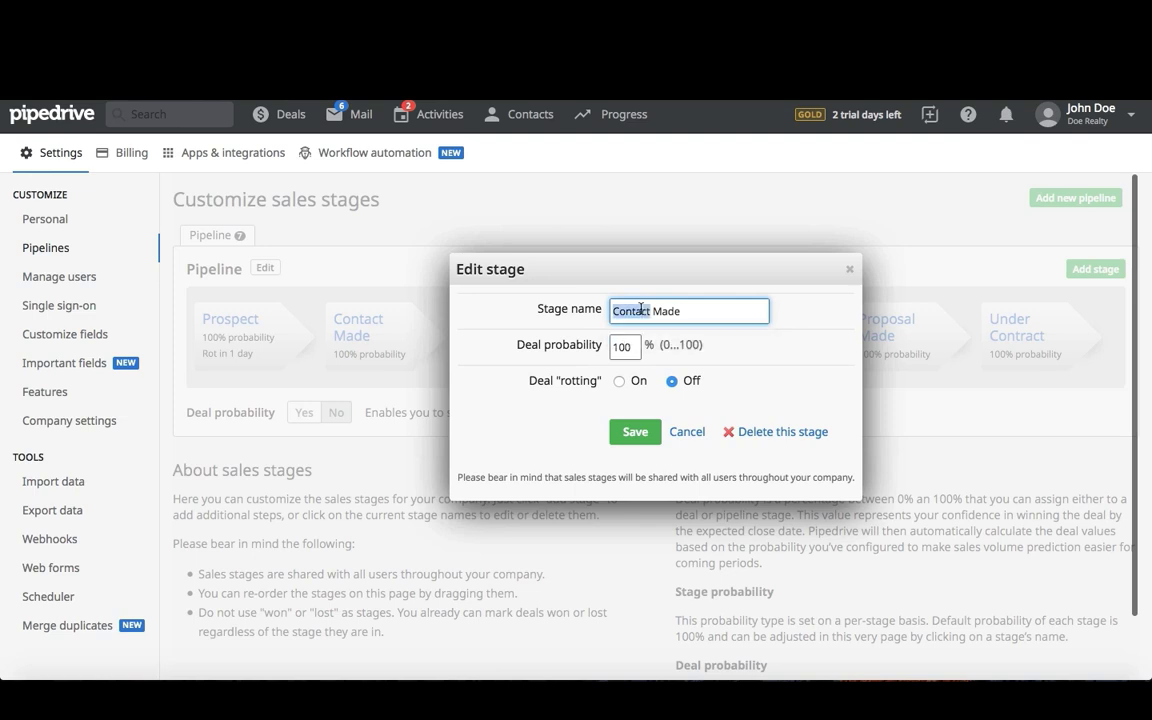
pyautogui.tripleClick(641, 310)
pyautogui.write('Meeting')
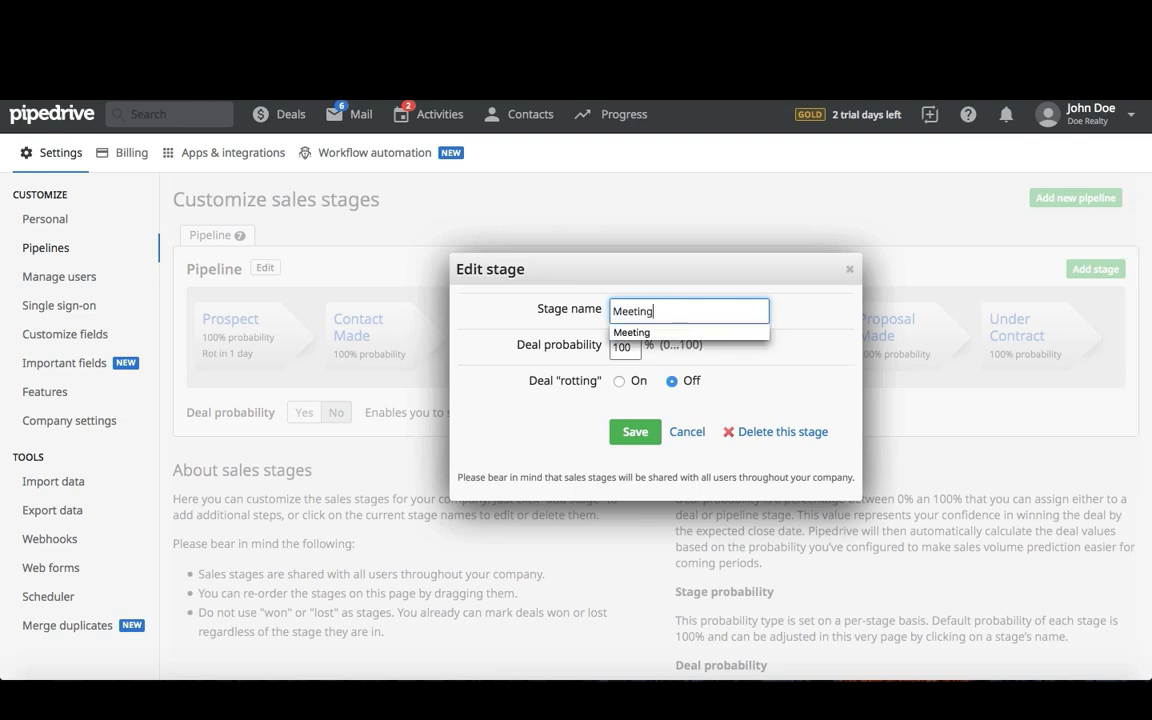
pyautogui.click(645, 333)
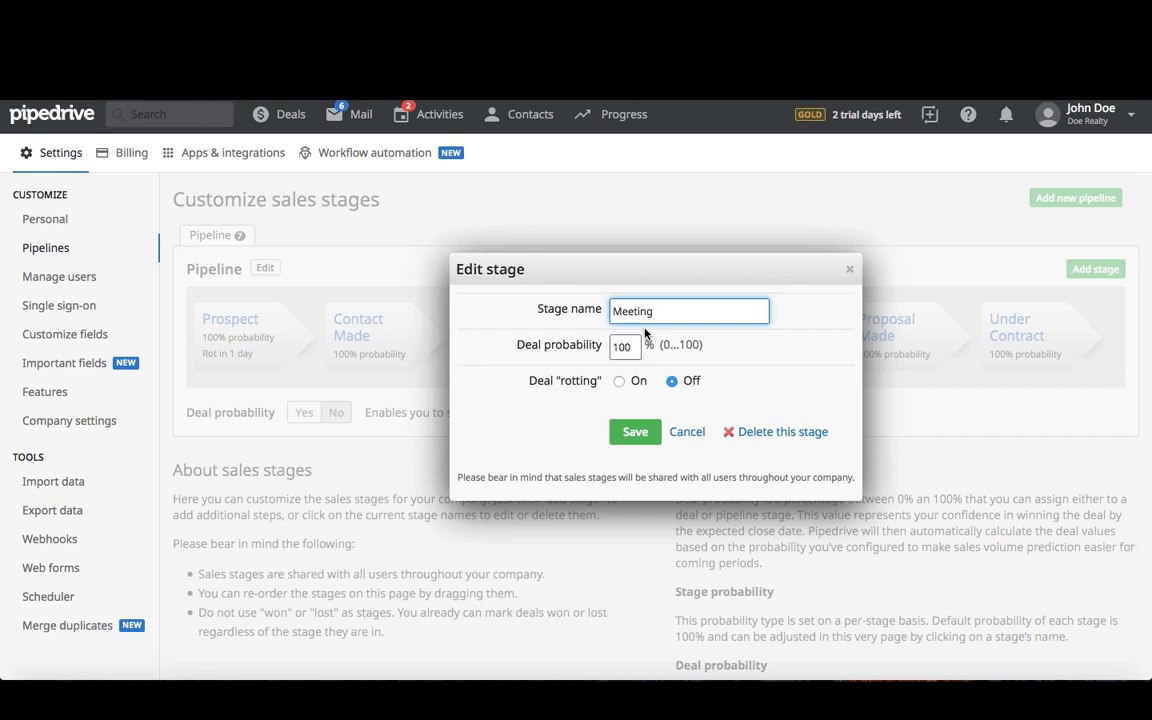
pyautogui.click(633, 347)
pyautogui.doubleClick(633, 347)
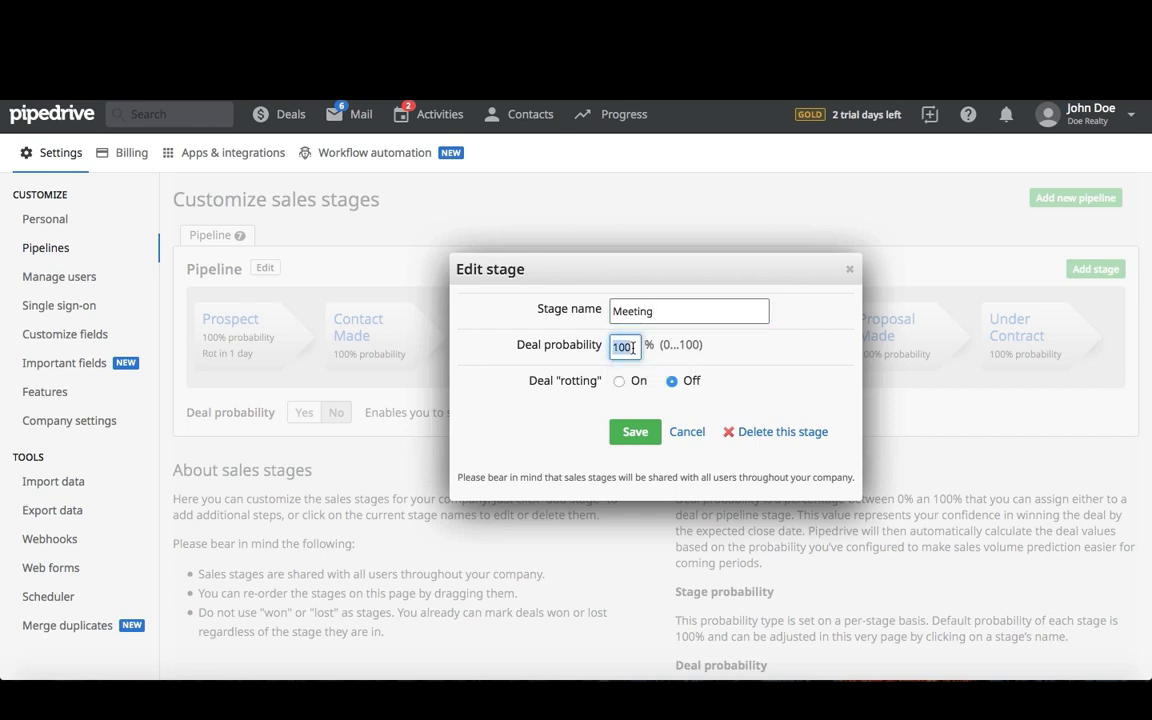
pyautogui.press('BackSpace')
pyautogui.write('80')
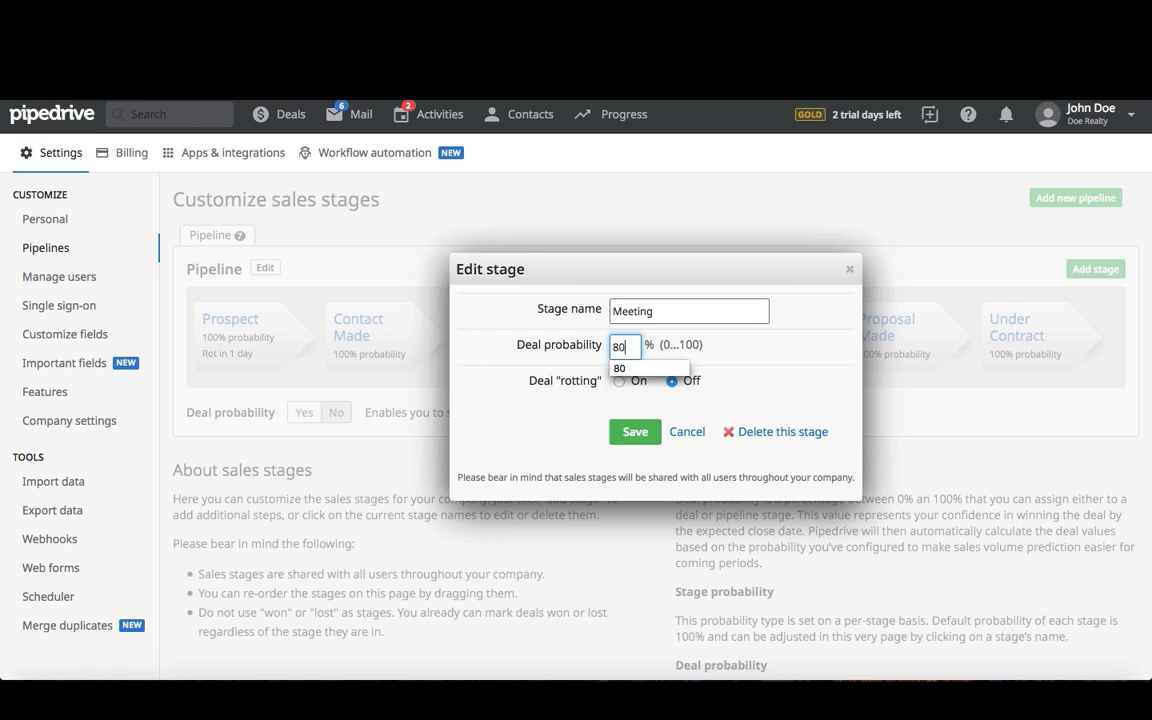
pyautogui.click(634, 369)
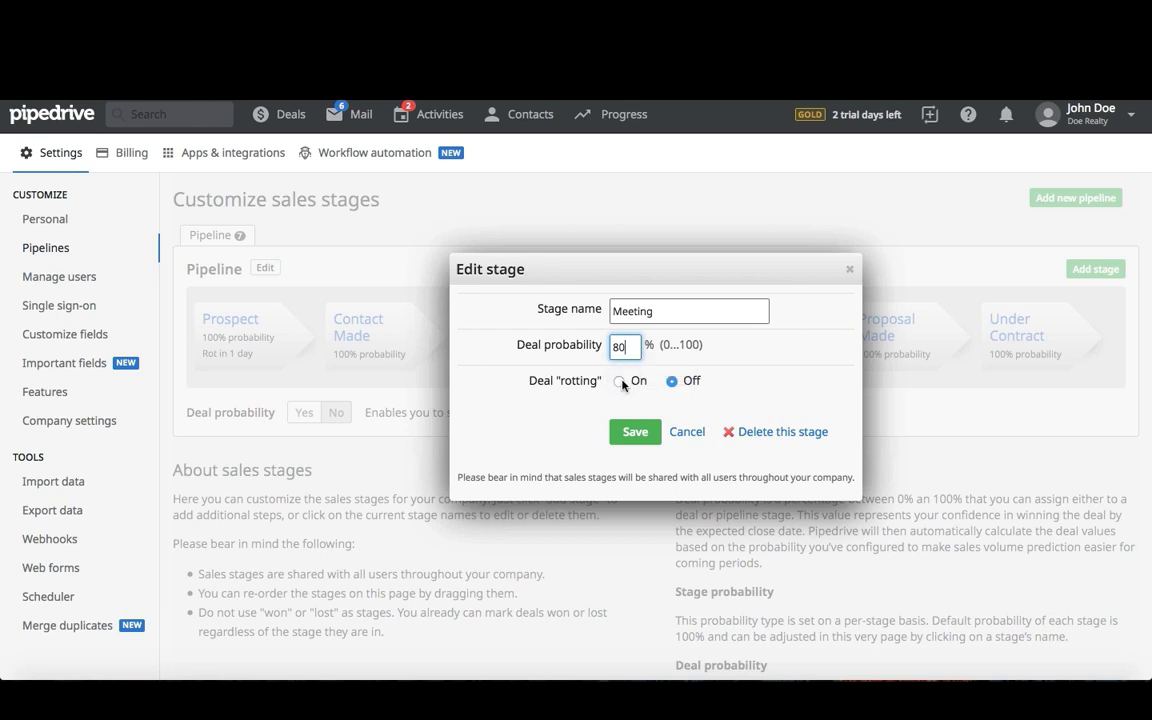
pyautogui.click(621, 381)
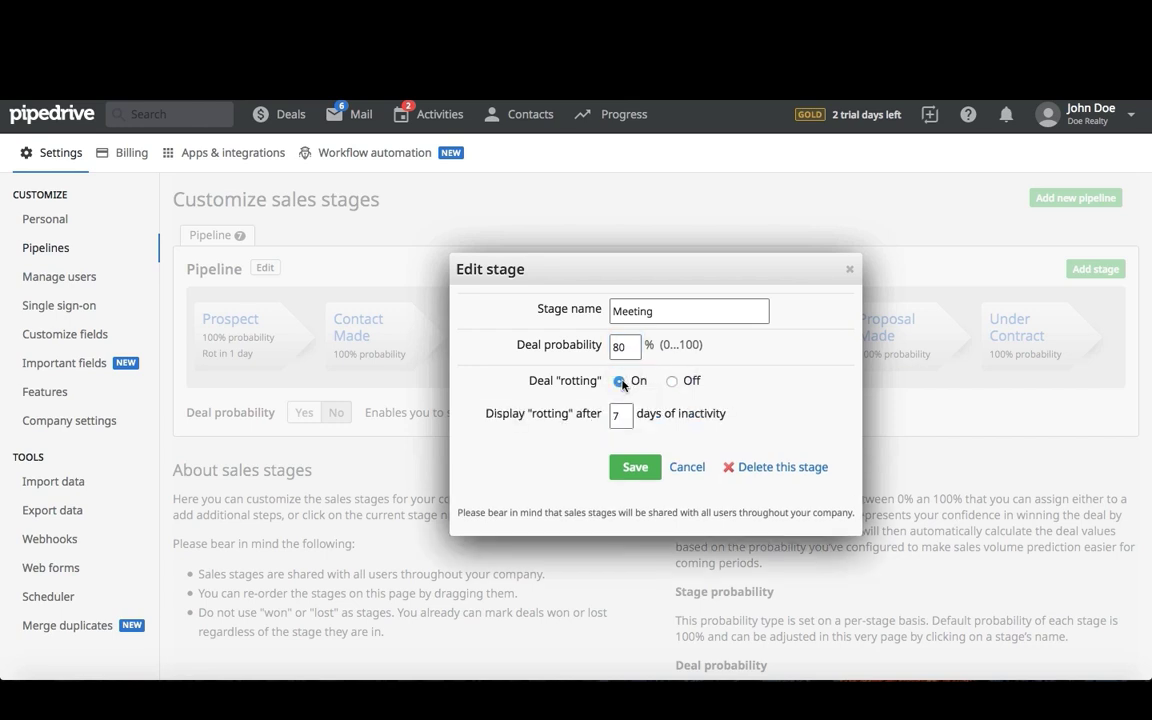
pyautogui.click(626, 467)
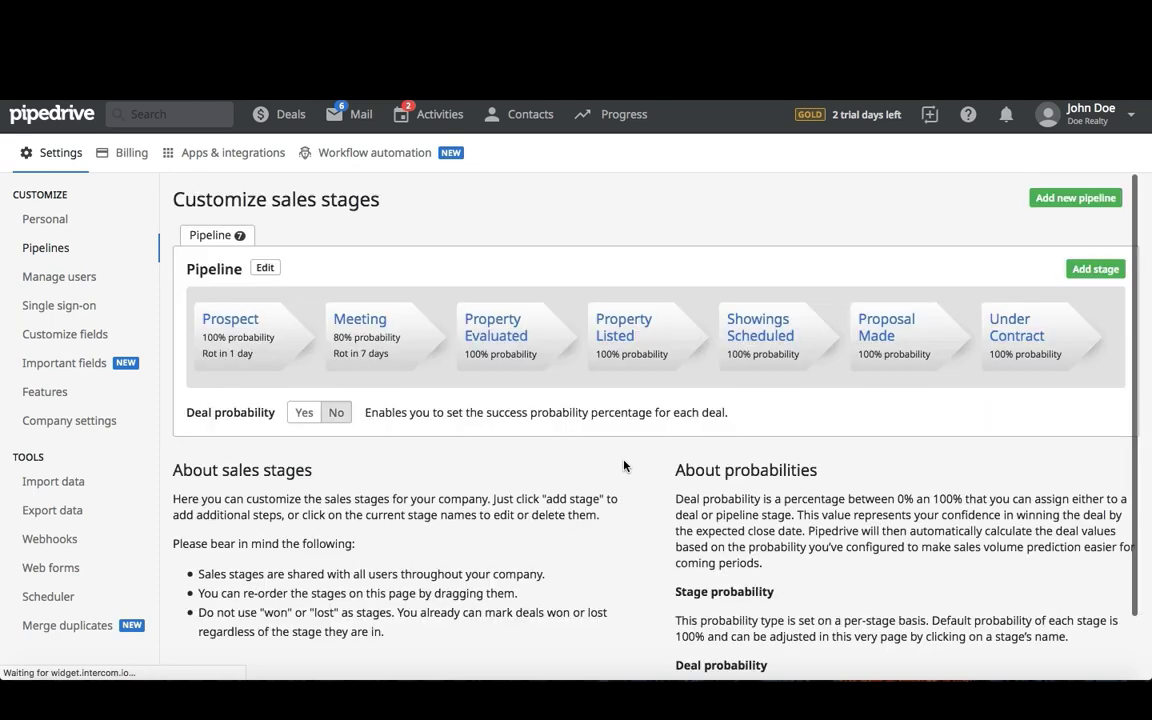
# - Delete the Property Evaluated and Property Listed stages from the pipeline
pyautogui.click(494, 333)
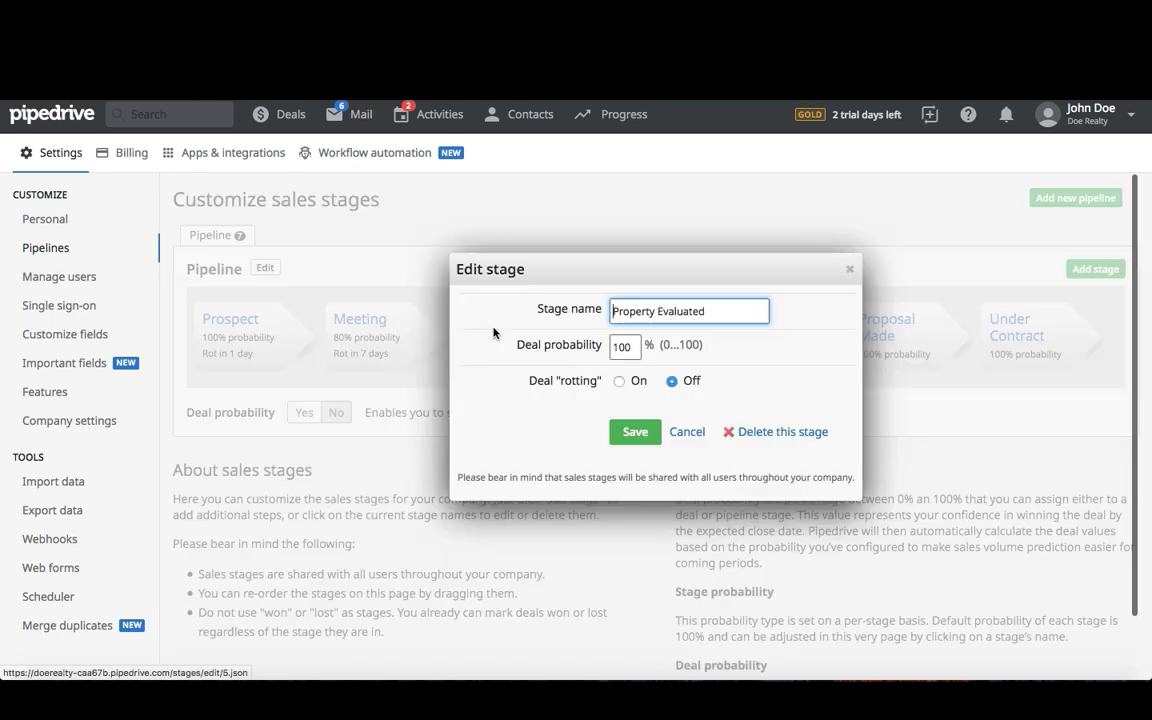
pyautogui.click(752, 433)
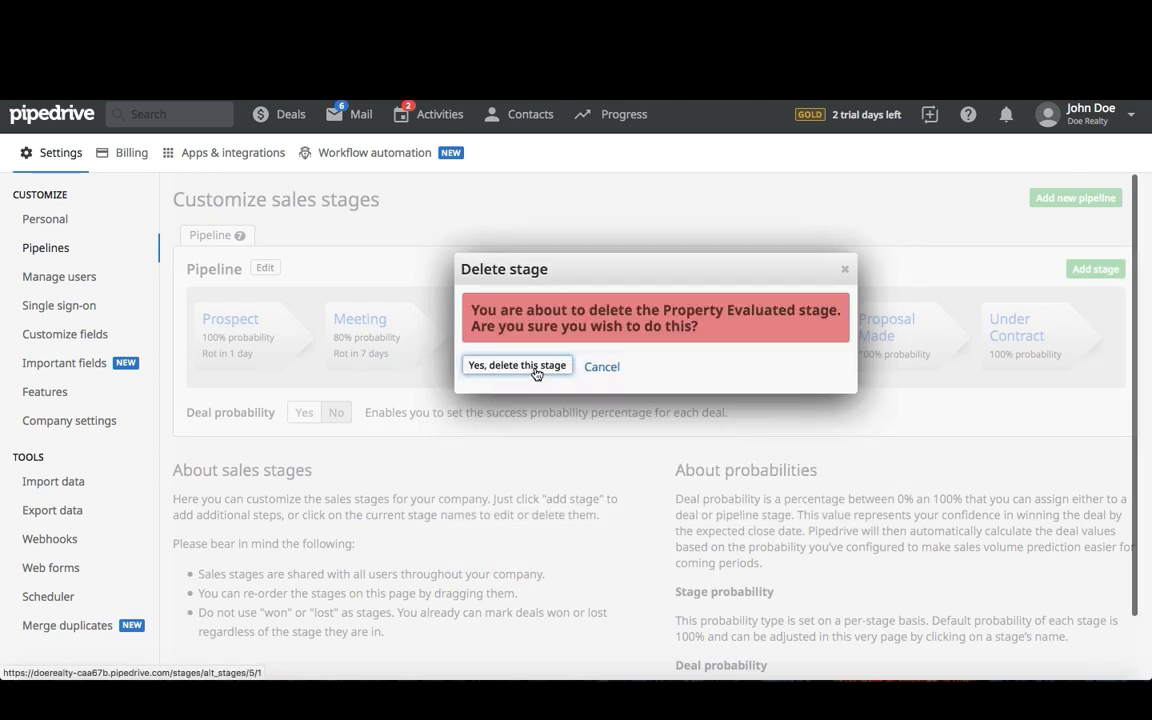
pyautogui.click(533, 366)
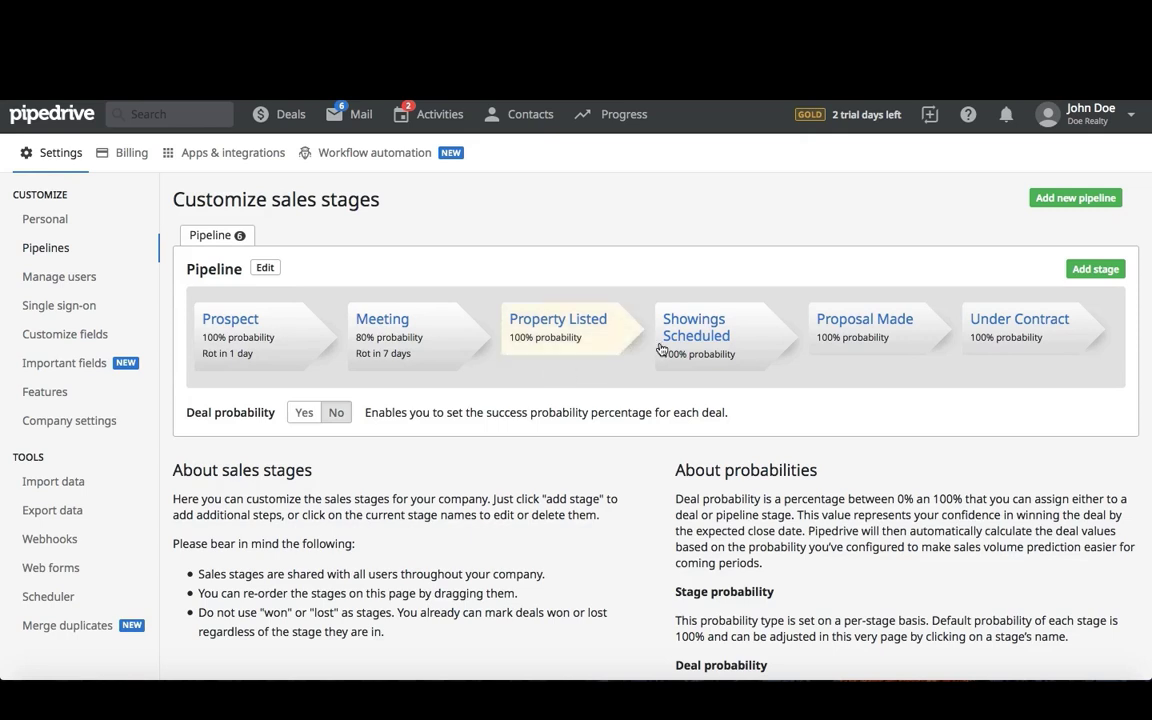
pyautogui.click(590, 323)
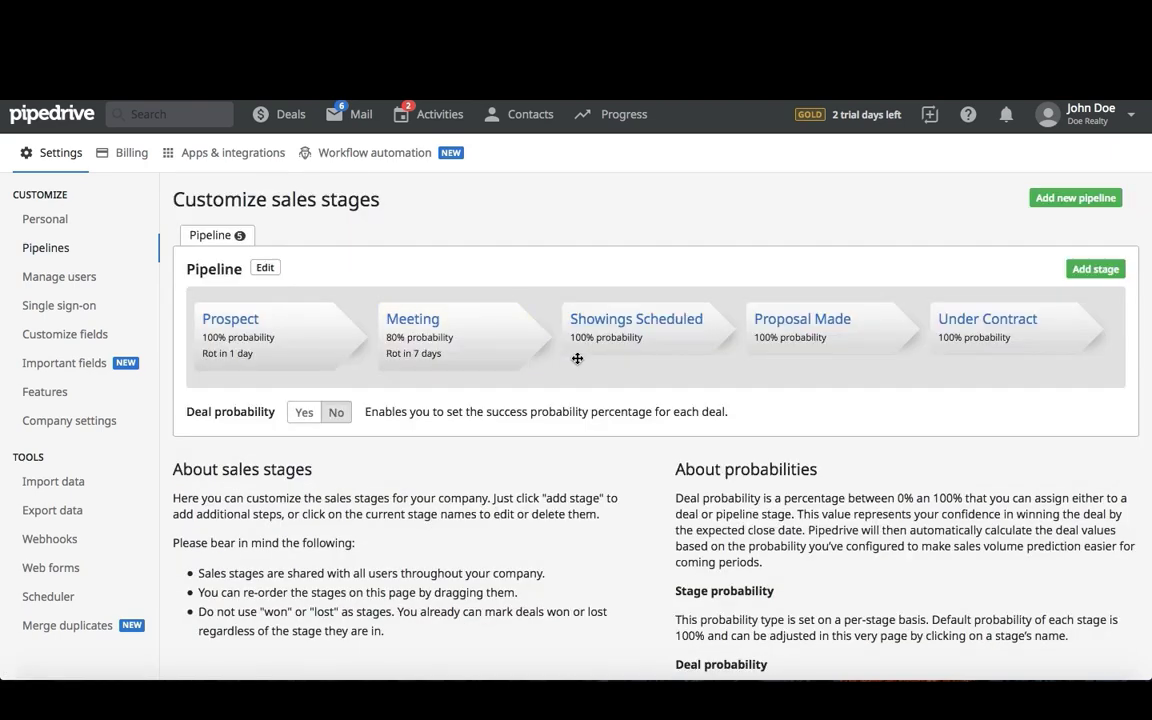
# - Set the Showings Scheduled stage's deal probability to 60% and turn on deal rotting
pyautogui.click(632, 319)
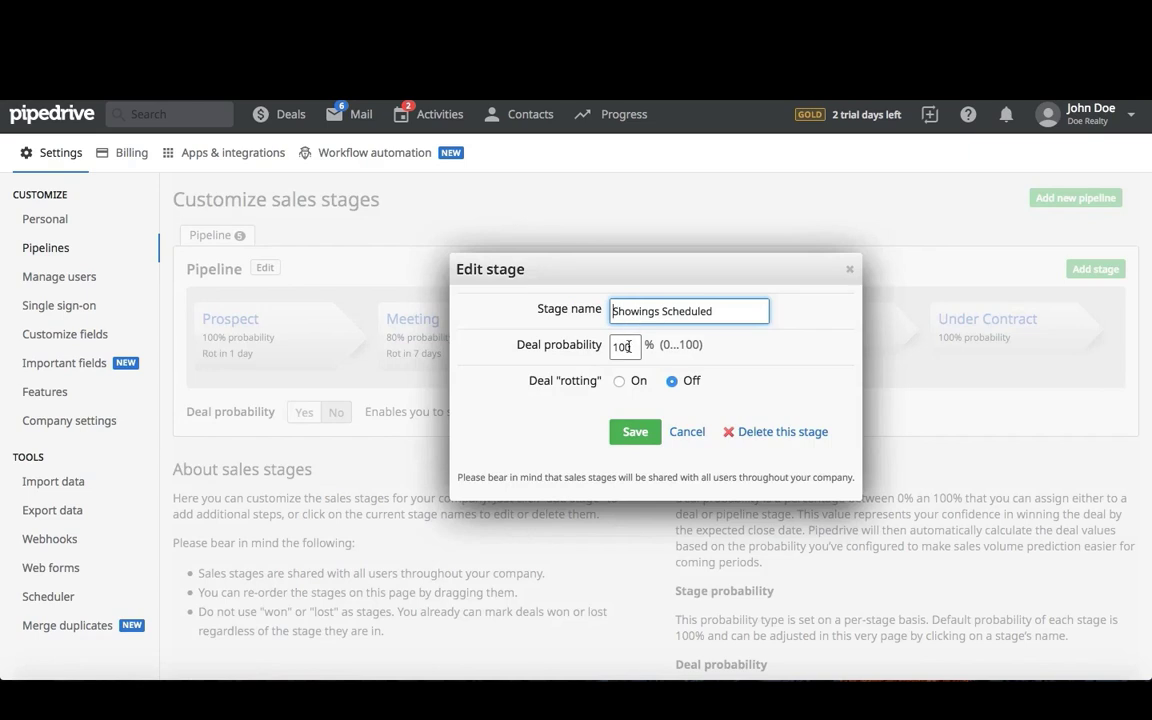
pyautogui.click(628, 347)
pyautogui.doubleClick(628, 347)
pyautogui.write('60')
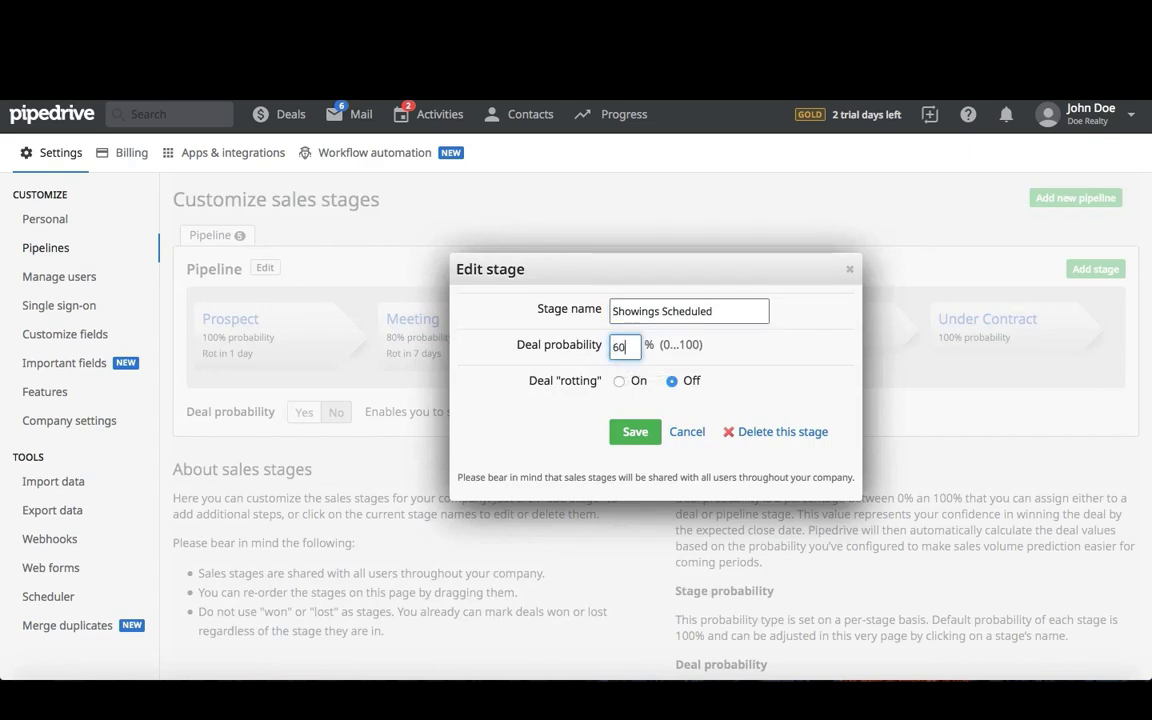
pyautogui.click(619, 381)
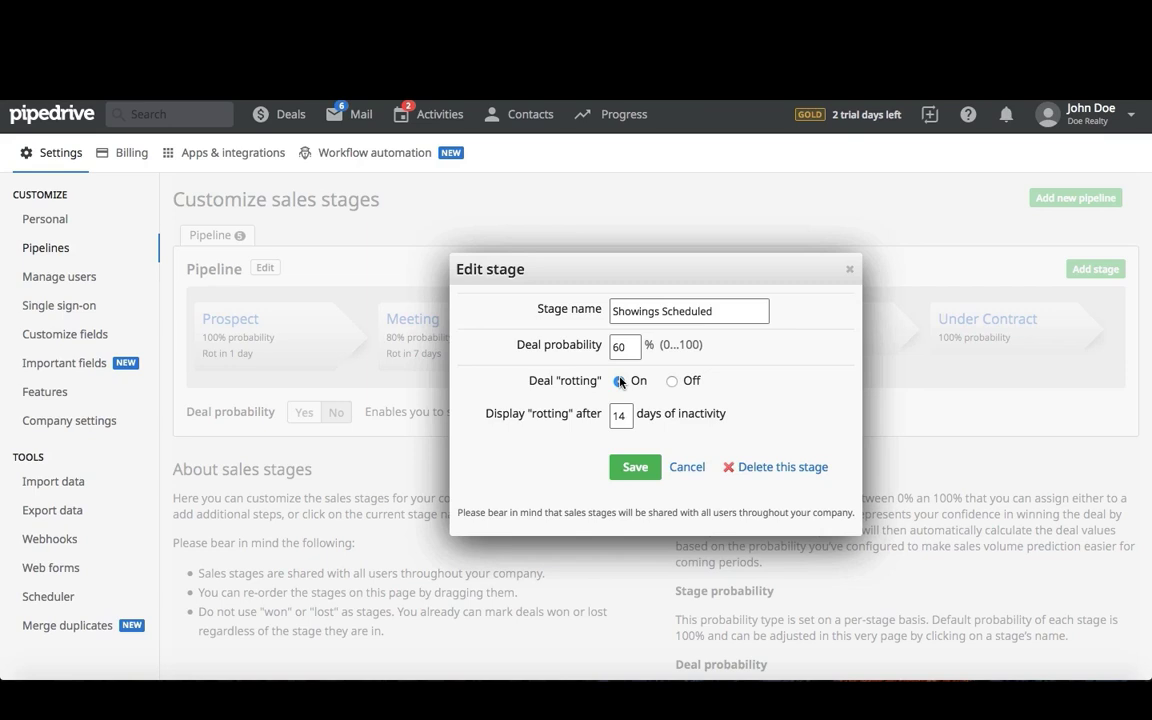
pyautogui.click(634, 467)
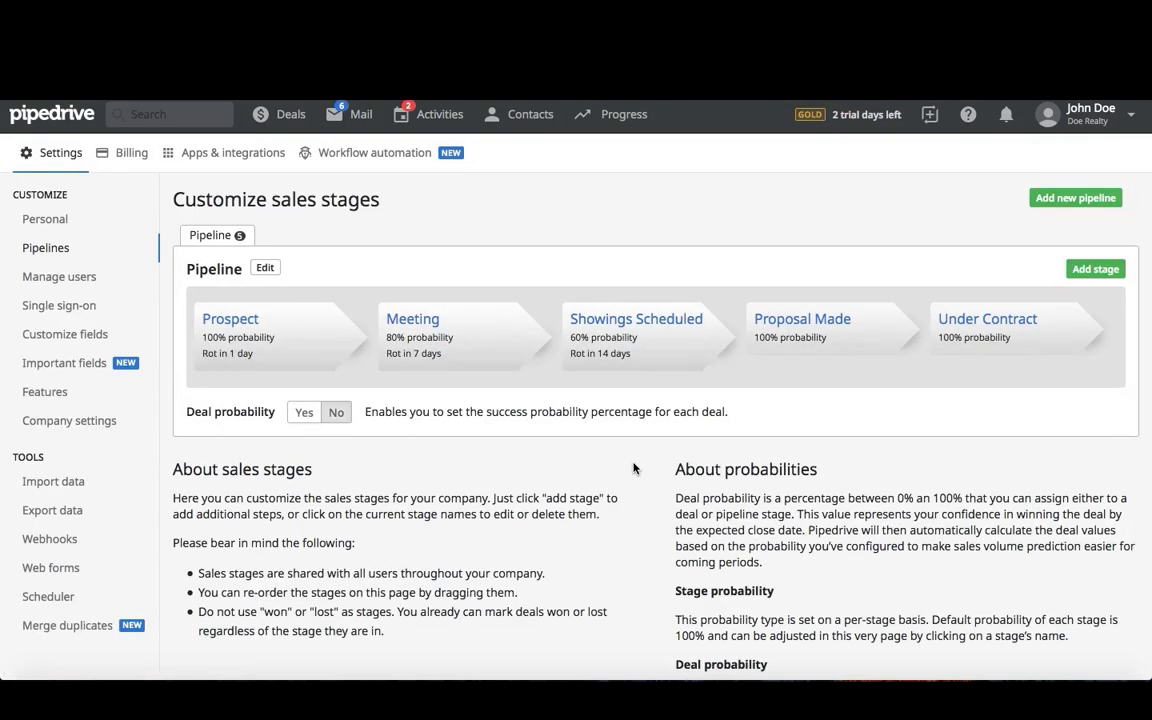
# - Rename Proposal Made to Deal Signed with 50% probability and rotting after 14 days of inactivity
pyautogui.click(816, 326)
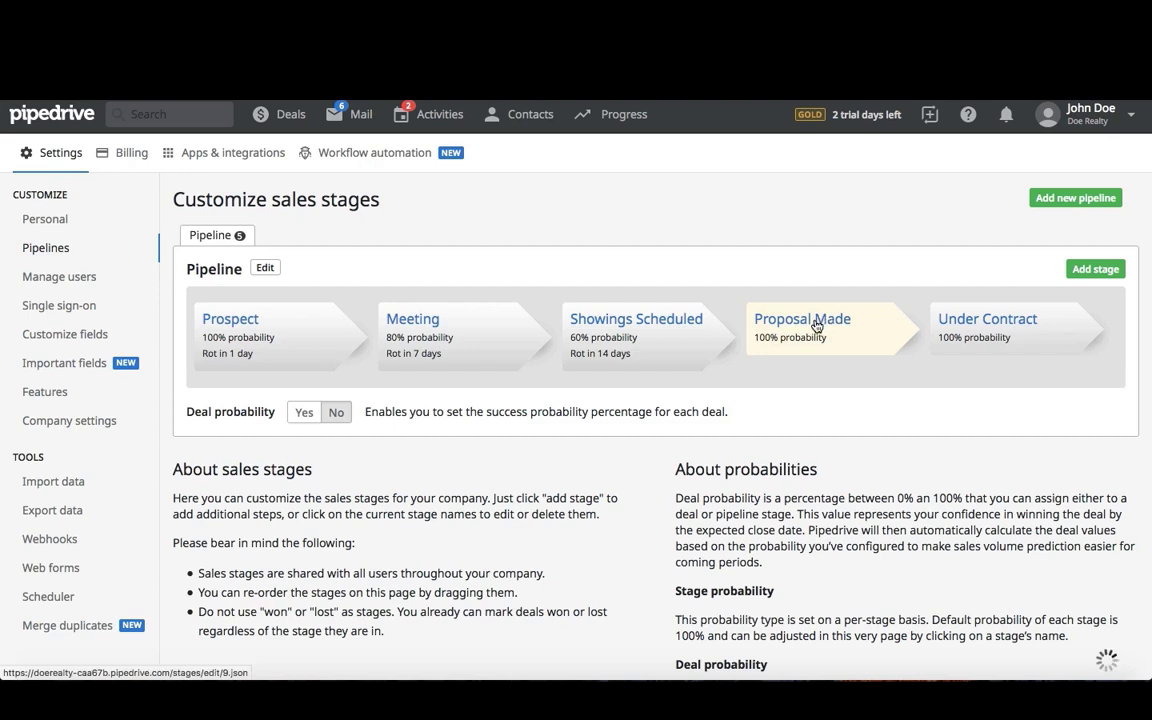
pyautogui.tripleClick(740, 312)
pyautogui.press('BackSpace')
pyautogui.write('De')
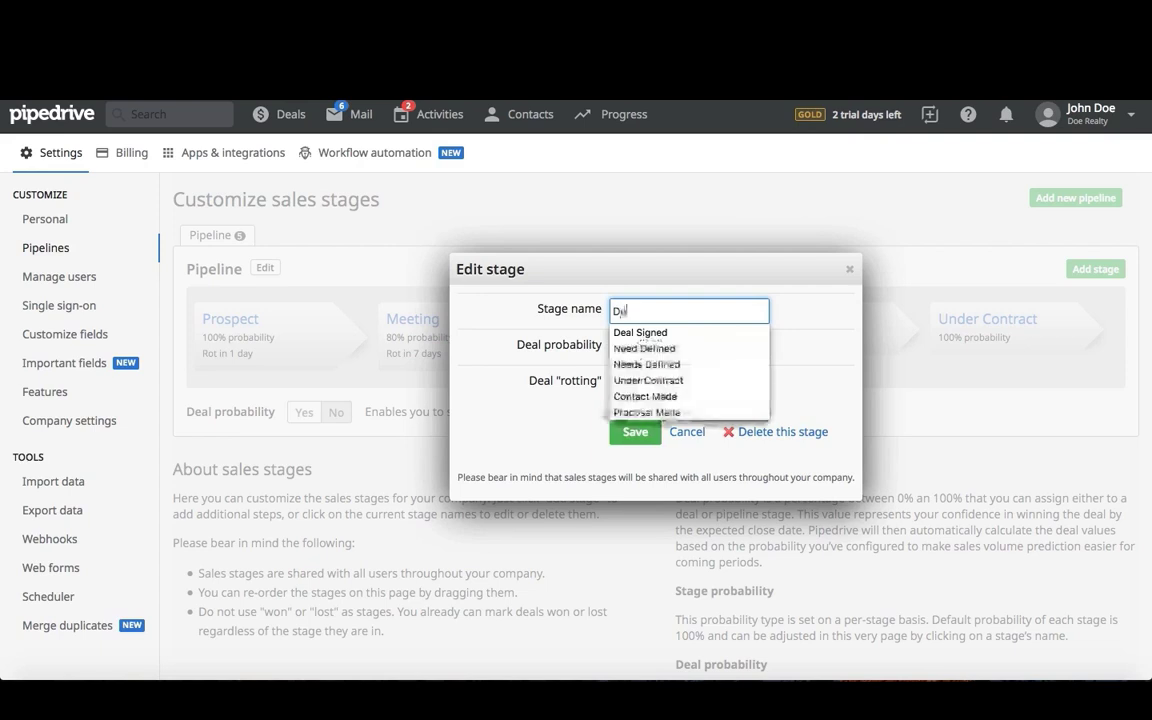
pyautogui.click(738, 333)
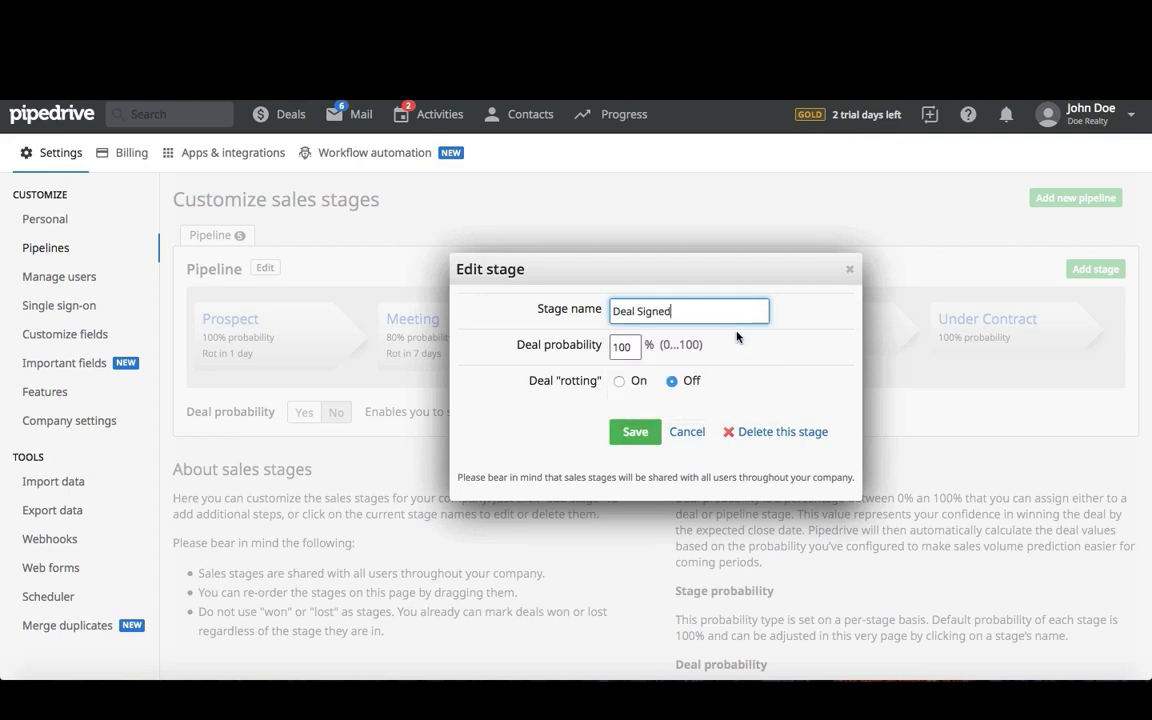
pyautogui.doubleClick(622, 345)
pyautogui.write('50')
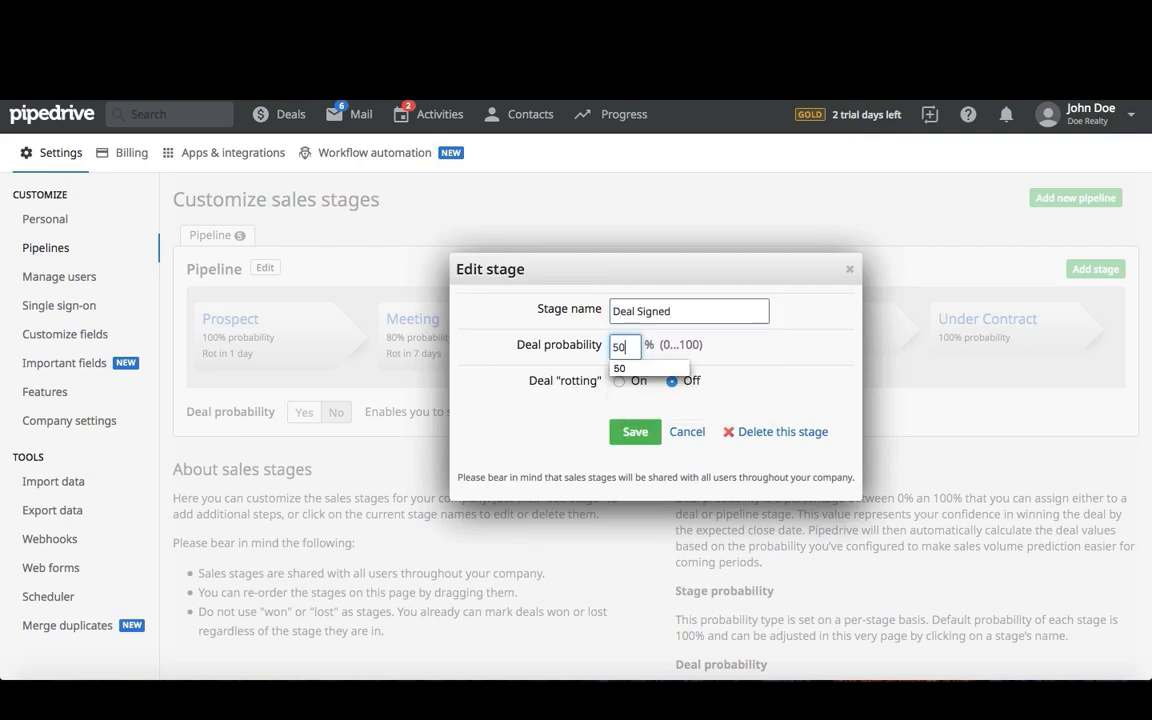
pyautogui.click(619, 381)
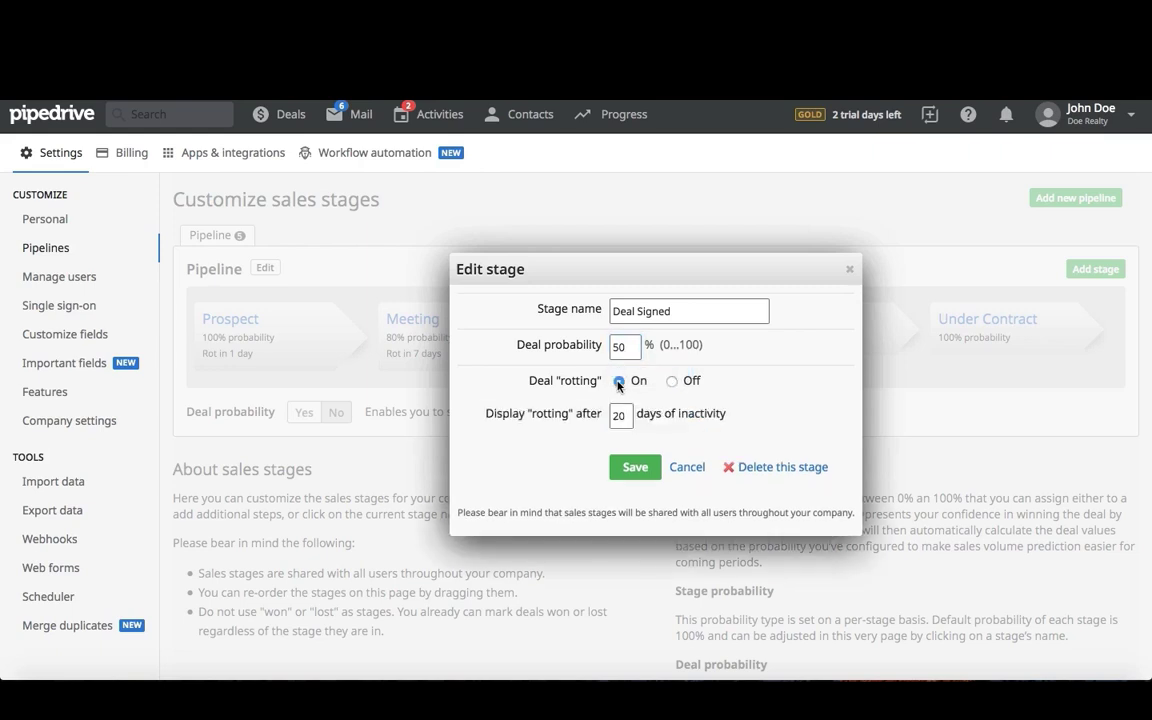
pyautogui.doubleClick(620, 415)
pyautogui.write('14')
pyautogui.click(622, 437)
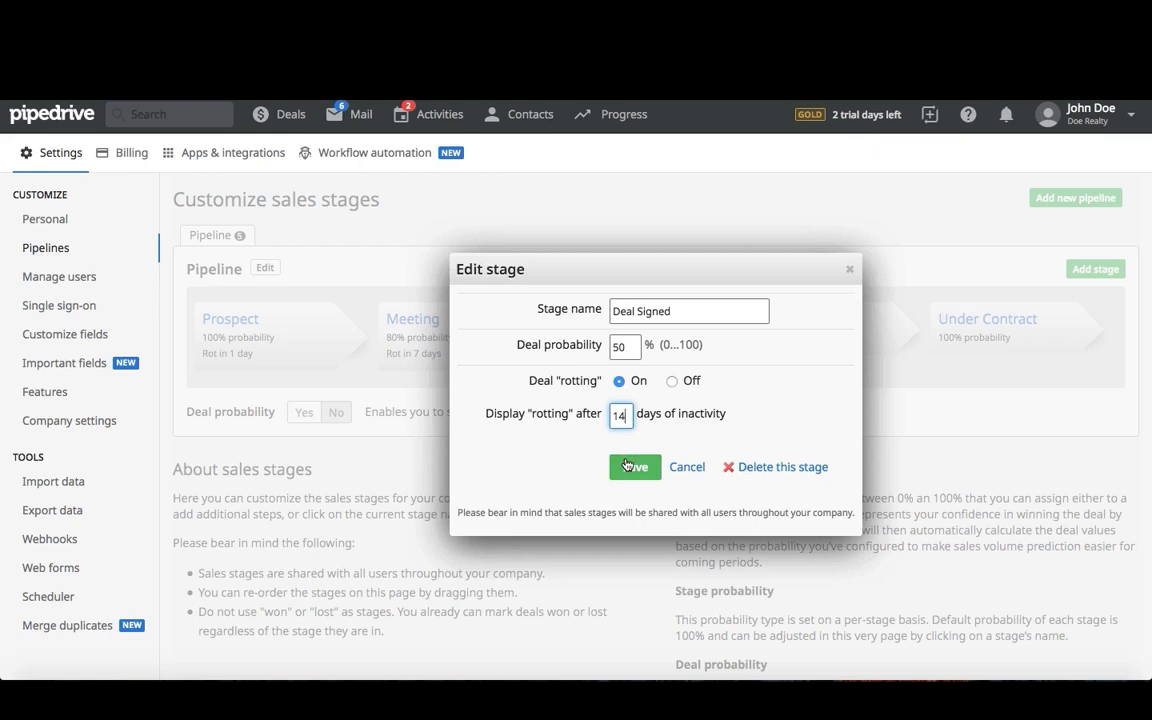
pyautogui.click(626, 465)
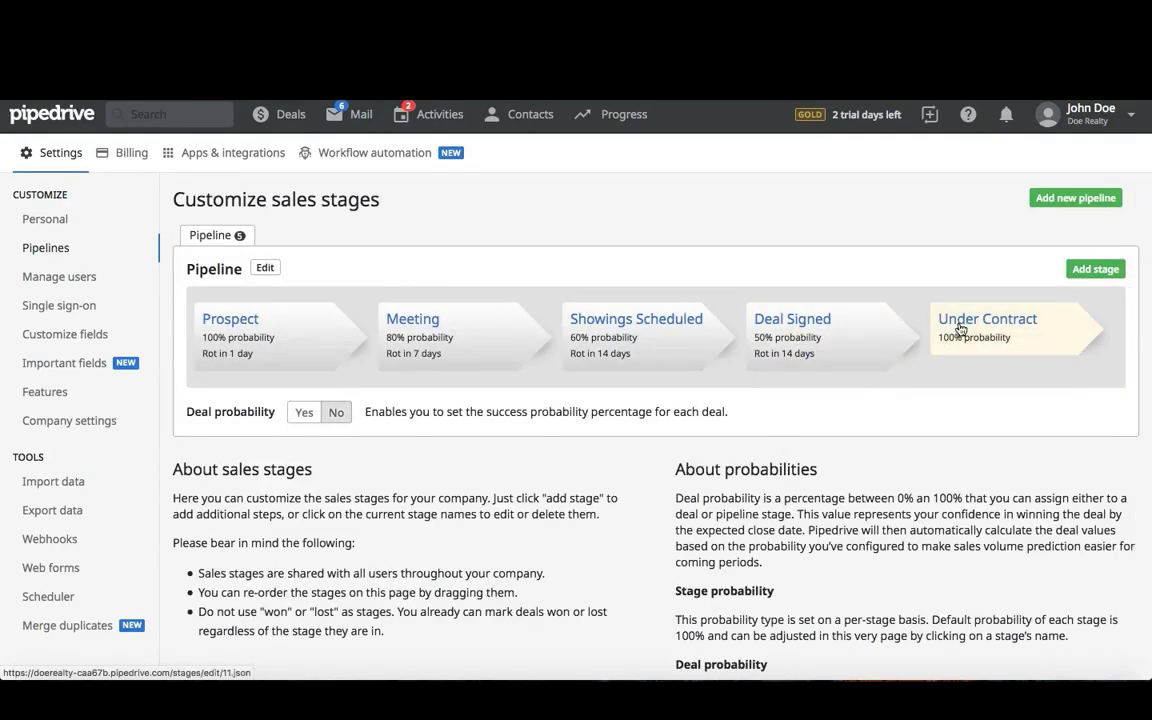
# - Rename Under Contract to Escrow with 80% probability and rotting after 14 days of inactivity
pyautogui.click(960, 329)
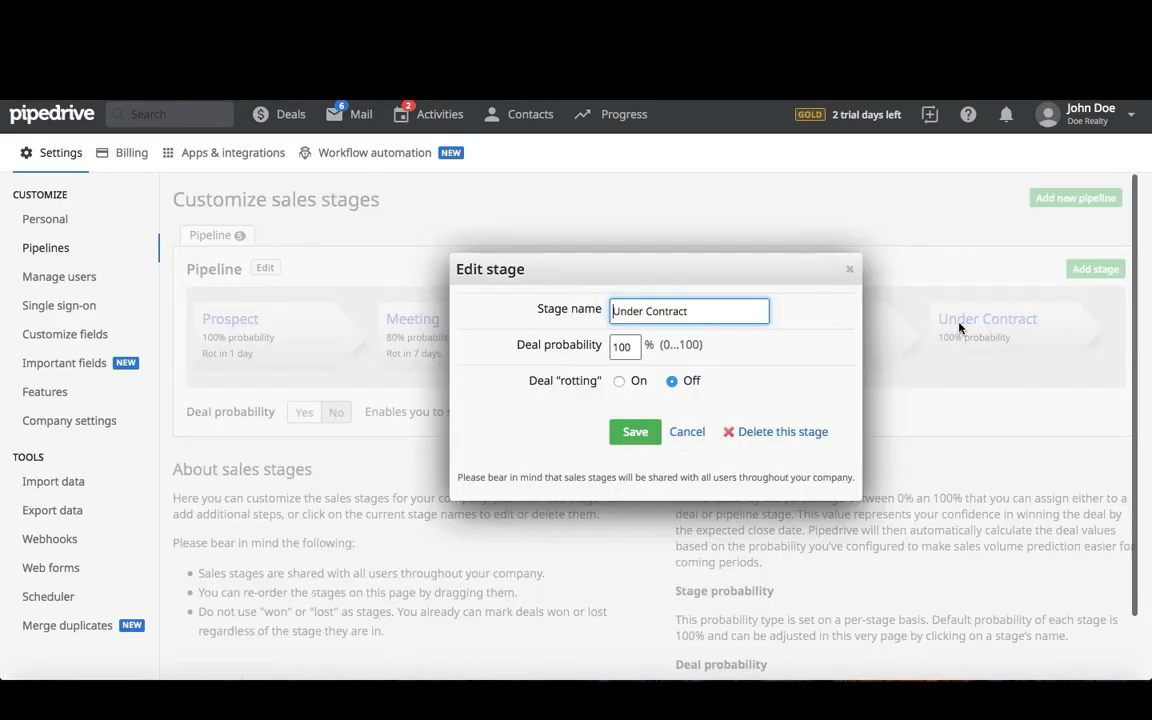
pyautogui.tripleClick(695, 314)
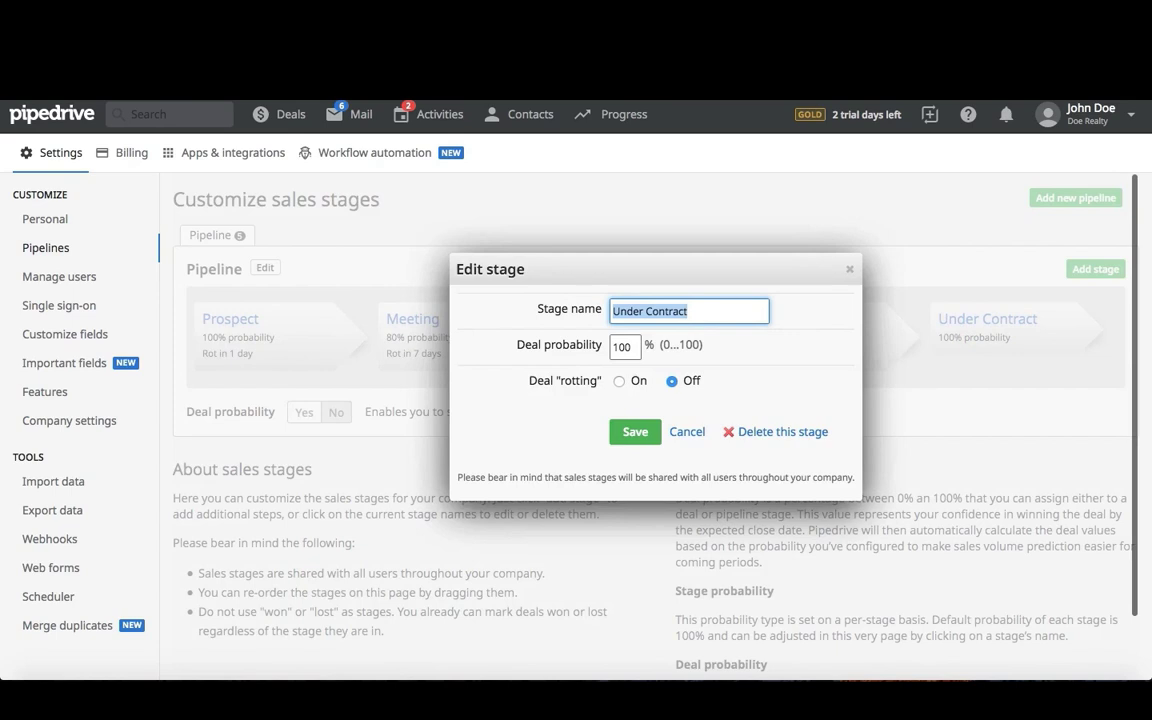
pyautogui.write('Escrow')
pyautogui.doubleClick(630, 345)
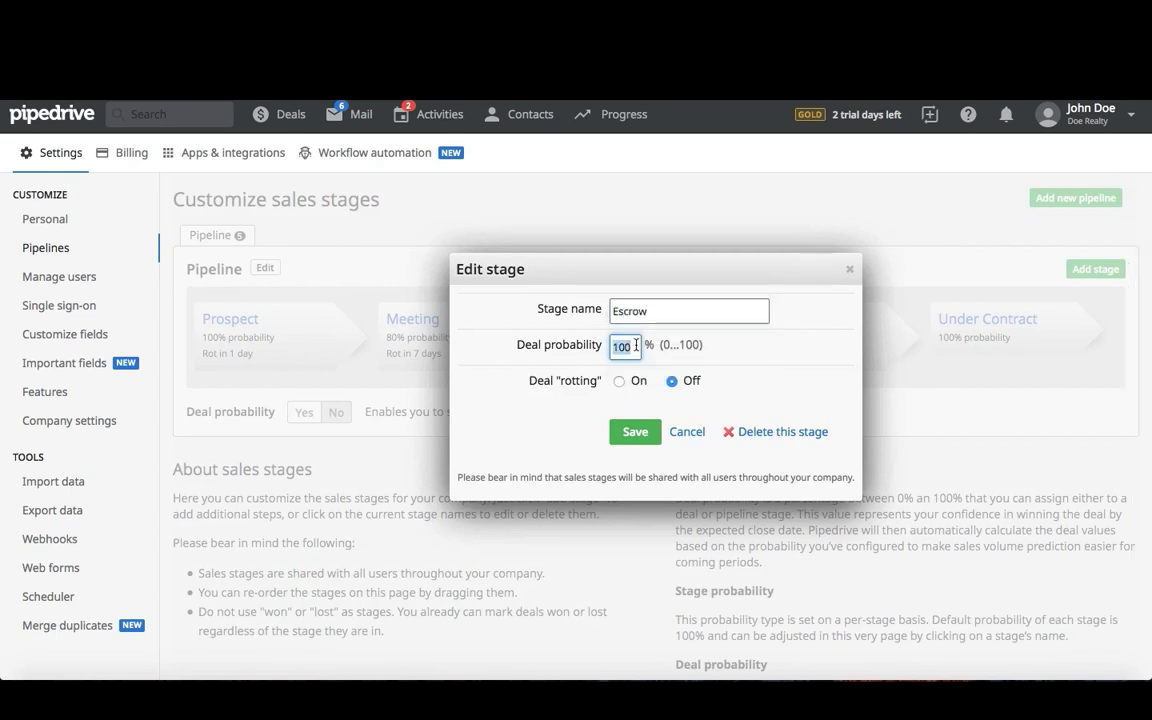
pyautogui.write('80')
pyautogui.click(619, 381)
pyautogui.doubleClick(620, 415)
pyautogui.write('14')
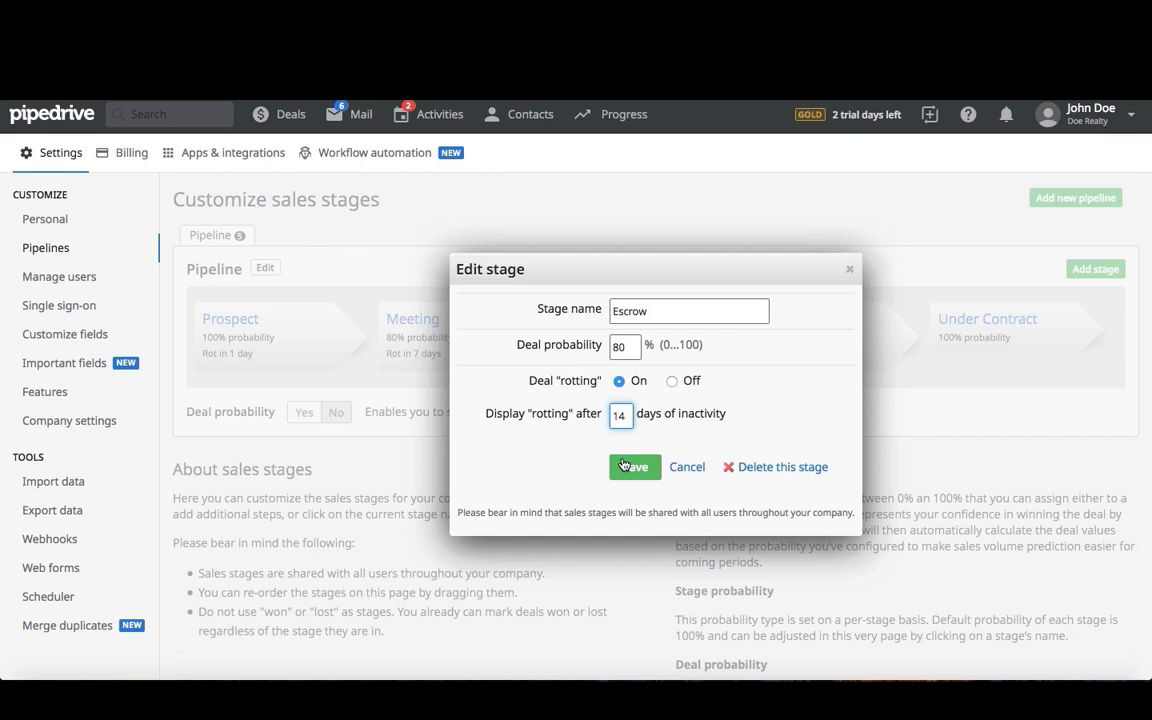
pyautogui.click(625, 468)
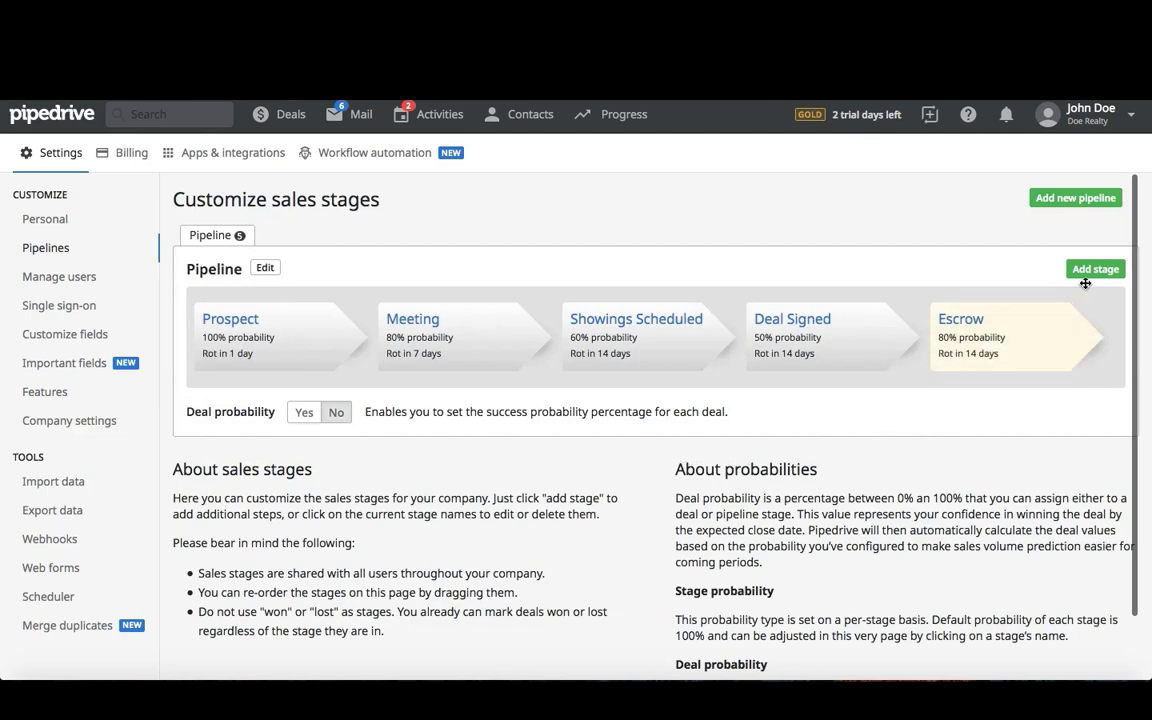
# - Add a new Closing stage with 90% deal probability and deal rotting turned on
pyautogui.click(1092, 270)
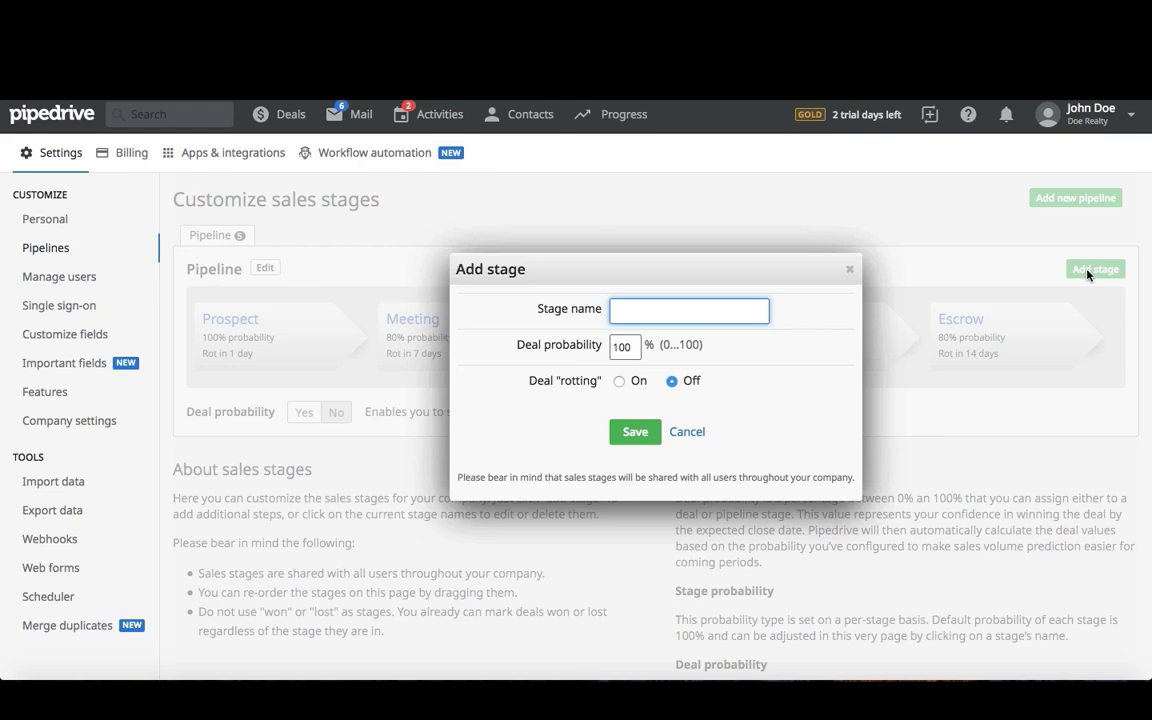
pyautogui.write('Clos')
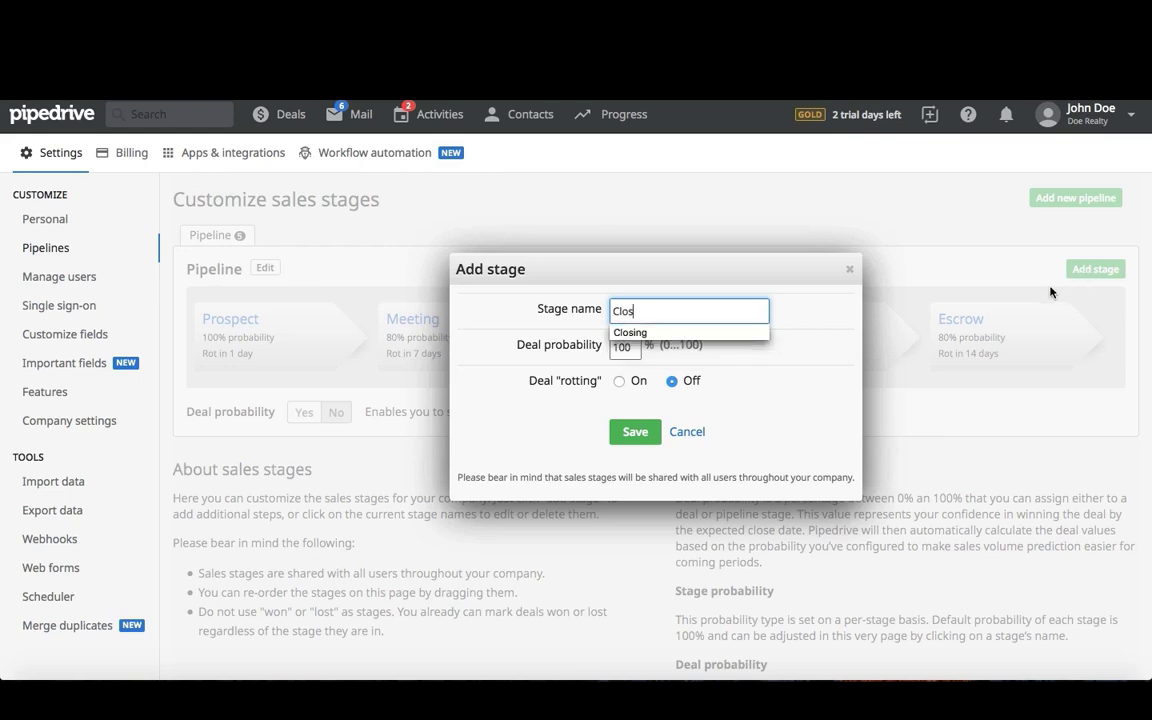
pyautogui.click(750, 332)
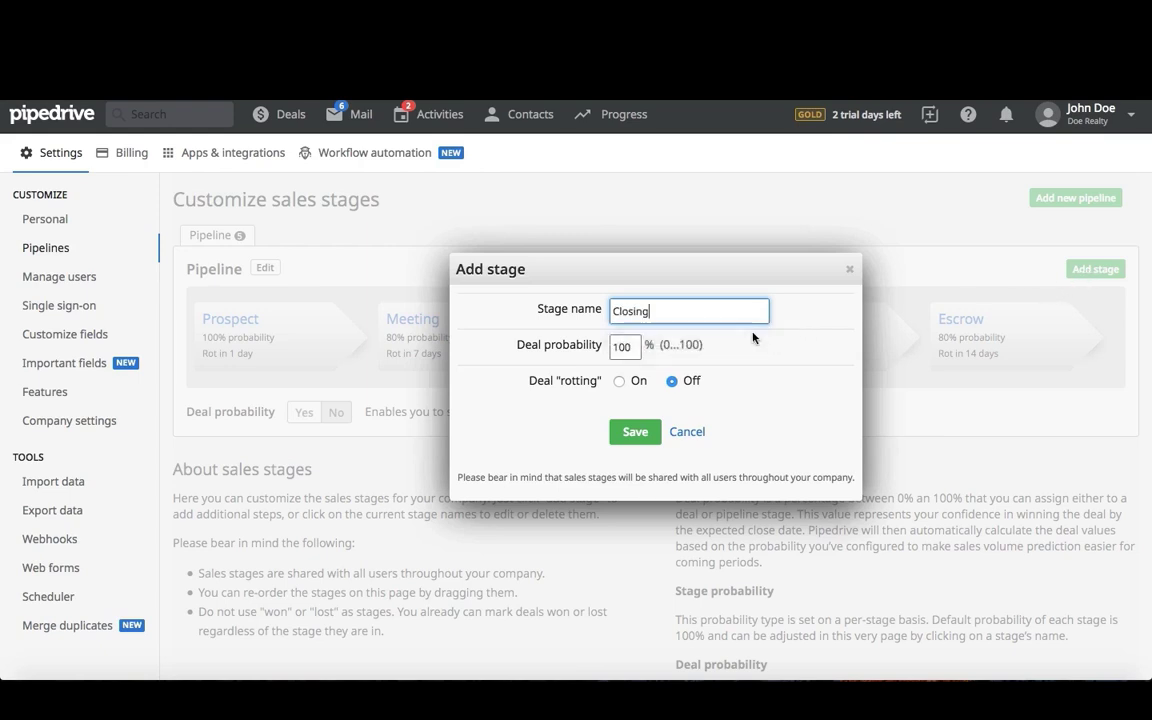
pyautogui.doubleClick(632, 347)
pyautogui.write('90')
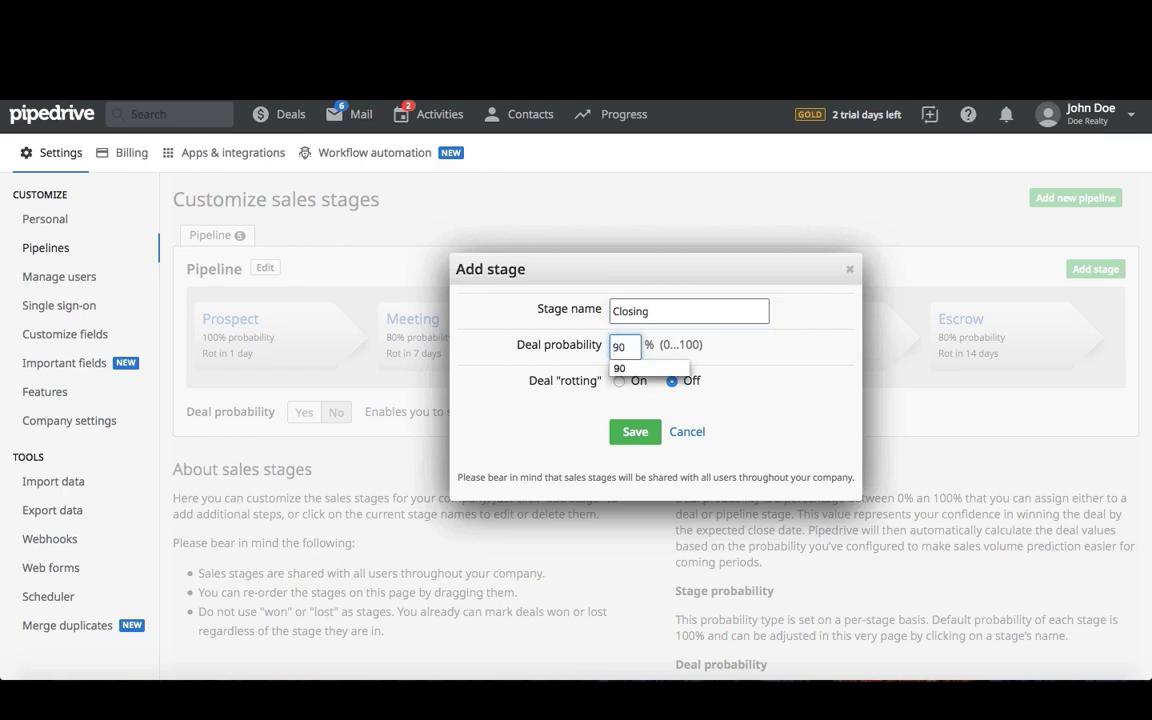
pyautogui.click(619, 381)
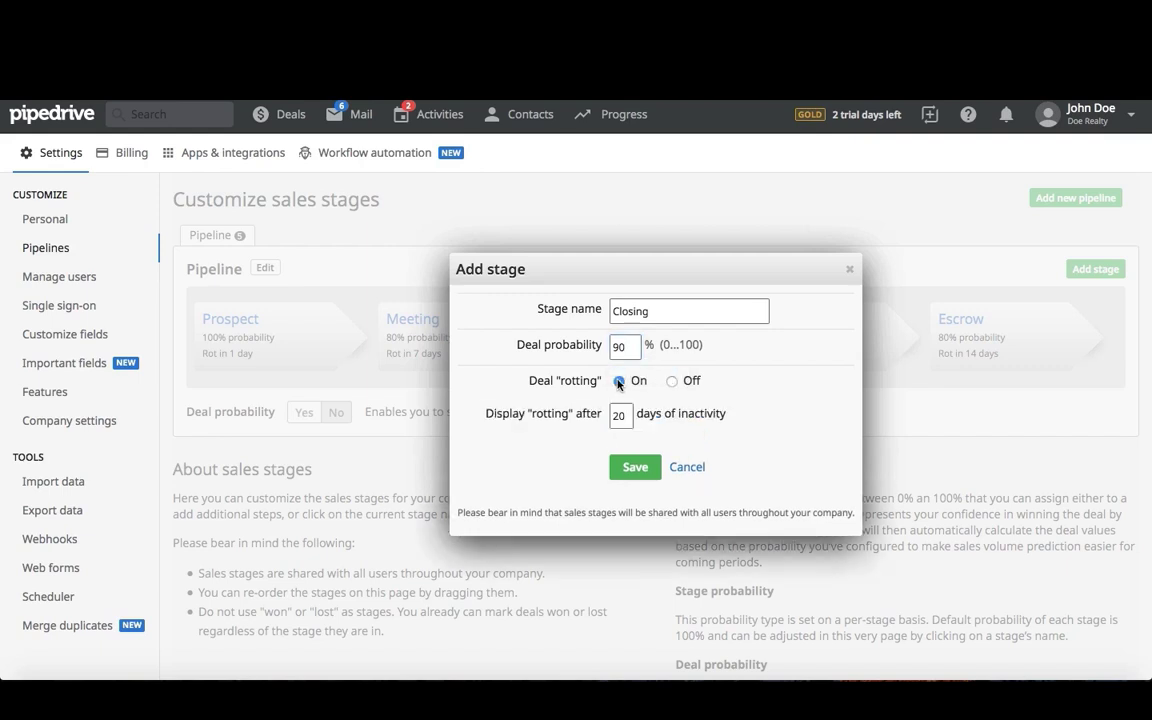
pyautogui.click(618, 416)
pyautogui.click(632, 466)
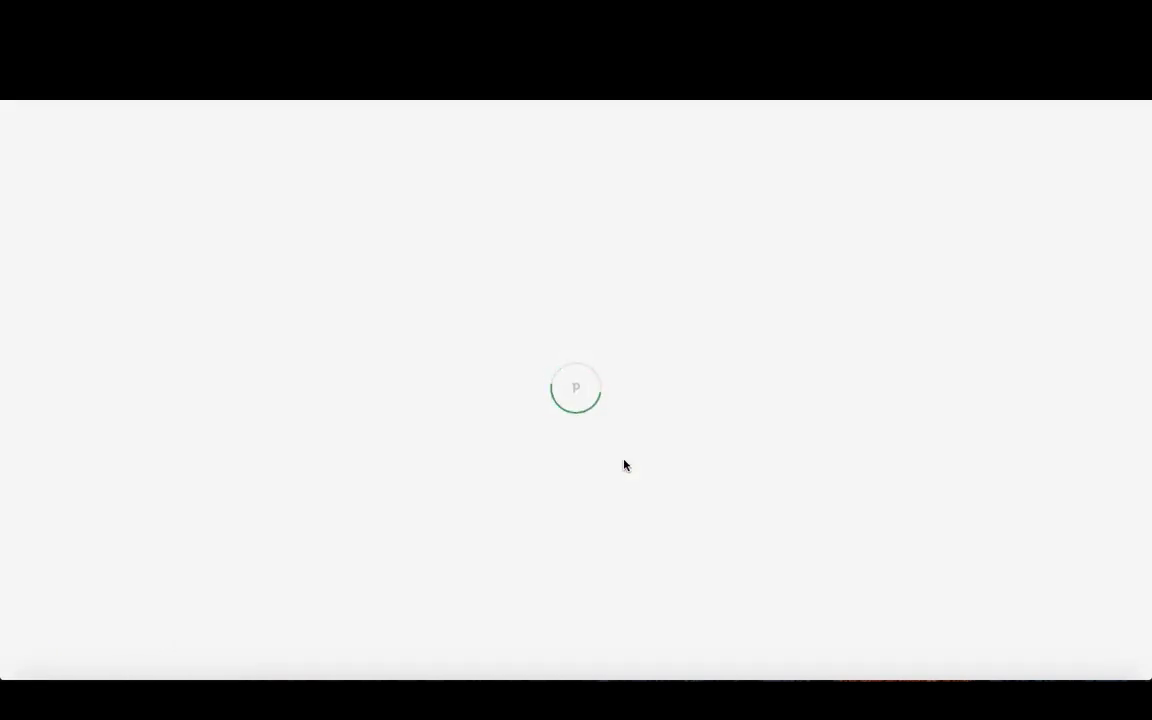